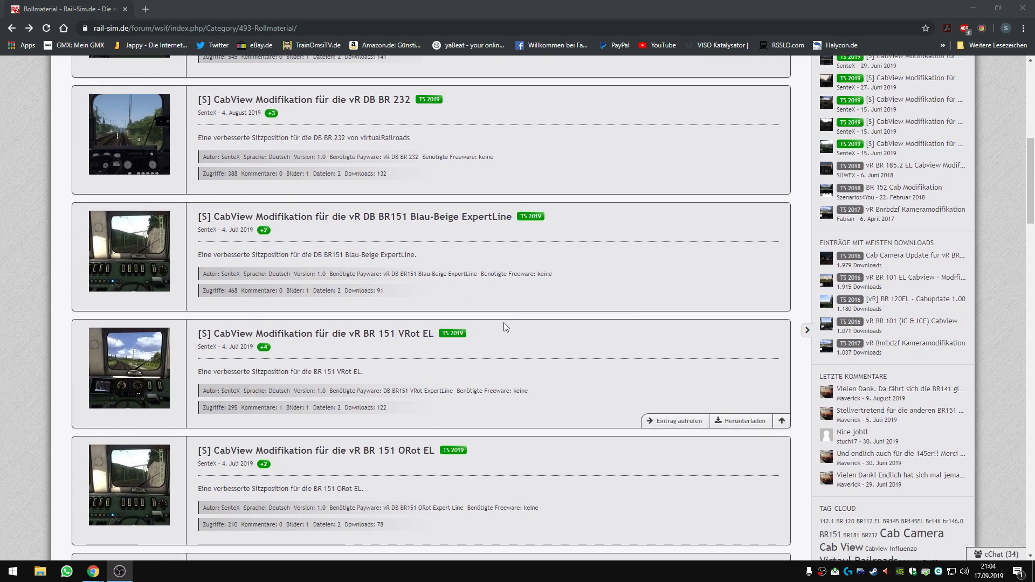
# Look through the list of CabView modifications in the Rollmaterial download category.
pyautogui.scroll(-5, 501, 322)
pyautogui.scroll(-4, 457, 317)
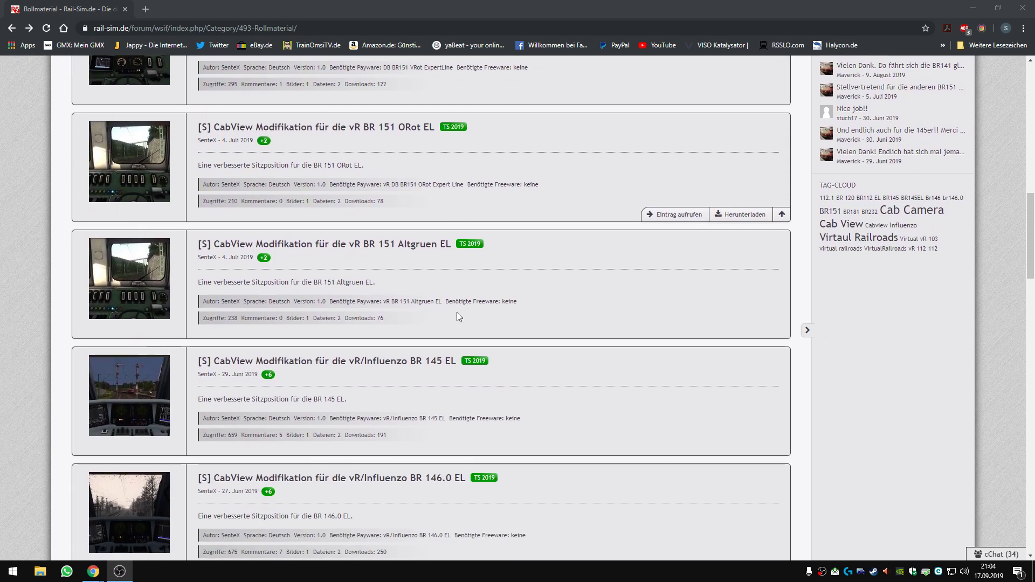
pyautogui.scroll(-3, 447, 361)
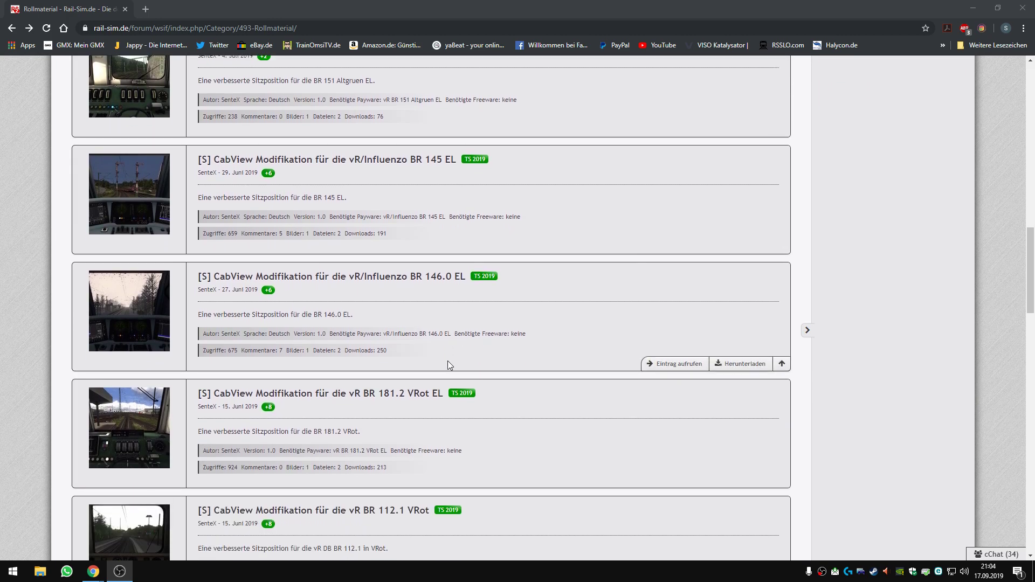
pyautogui.scroll(-2, 443, 362)
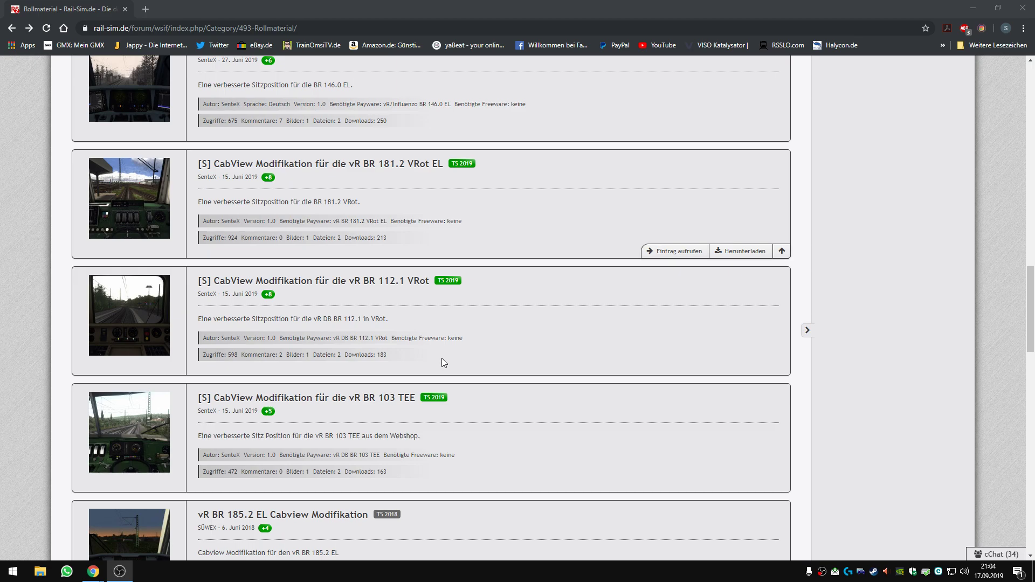
pyautogui.scroll(-2, 442, 358)
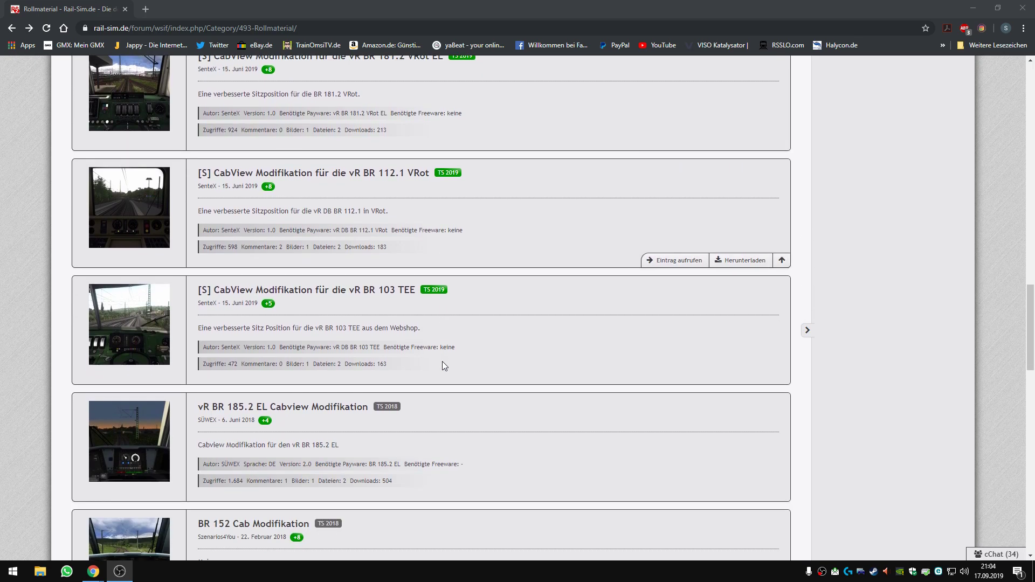
pyautogui.scroll(-9, 446, 368)
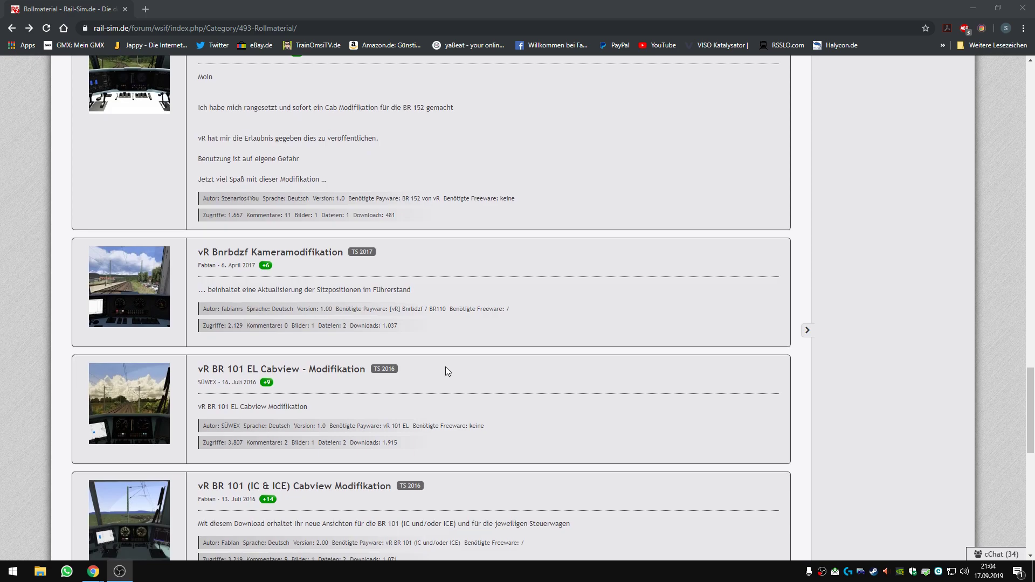
pyautogui.scroll(-3, 445, 366)
pyautogui.scroll(12, 445, 366)
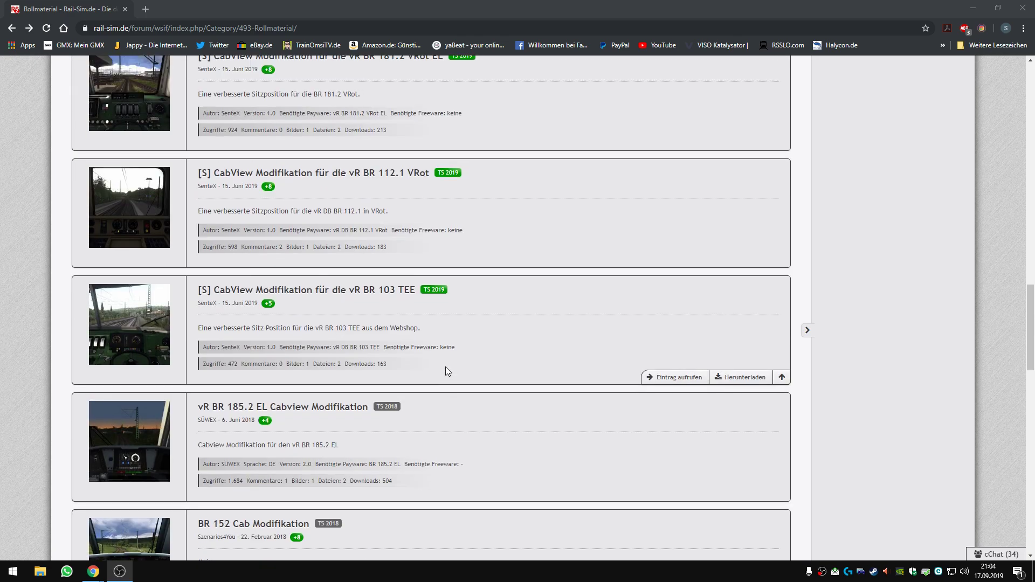
pyautogui.scroll(16, 445, 367)
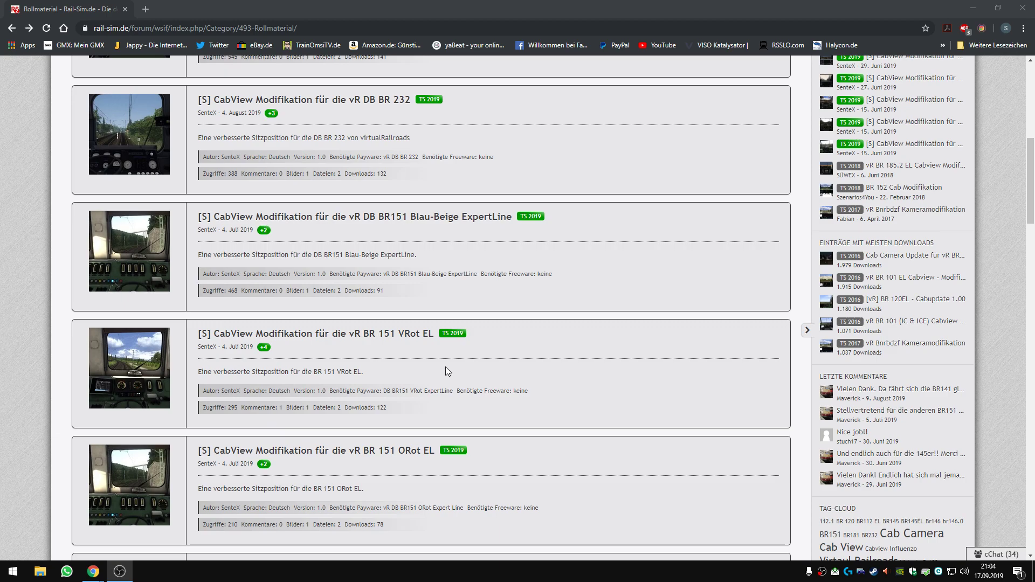
# Open the "[S] CabView Modifikation für die vR BR 151 VRot EL" entry and like it.
pyautogui.click(379, 340)
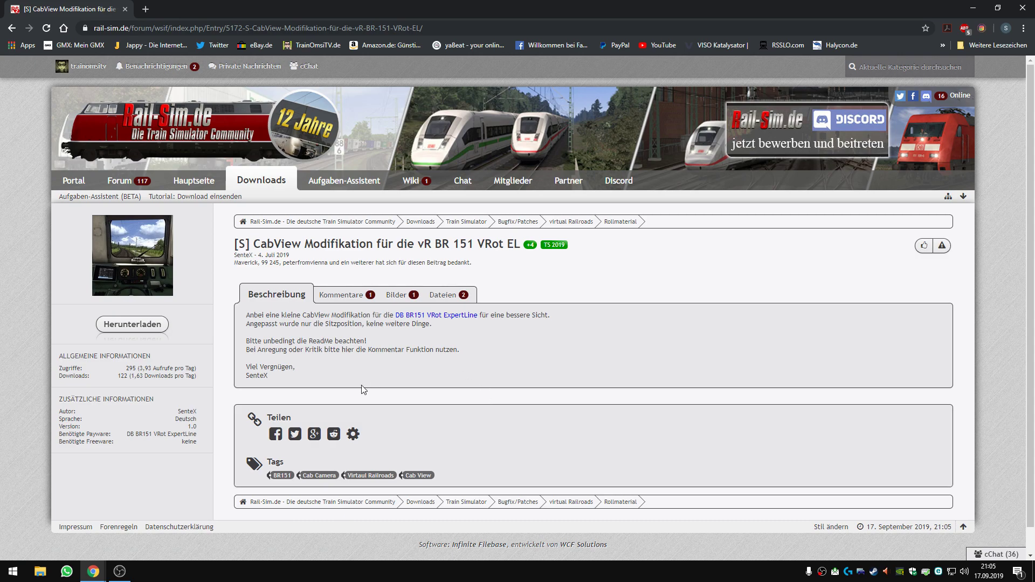
pyautogui.click(924, 246)
pyautogui.moveTo(246, 317); pyautogui.dragTo(557, 318)
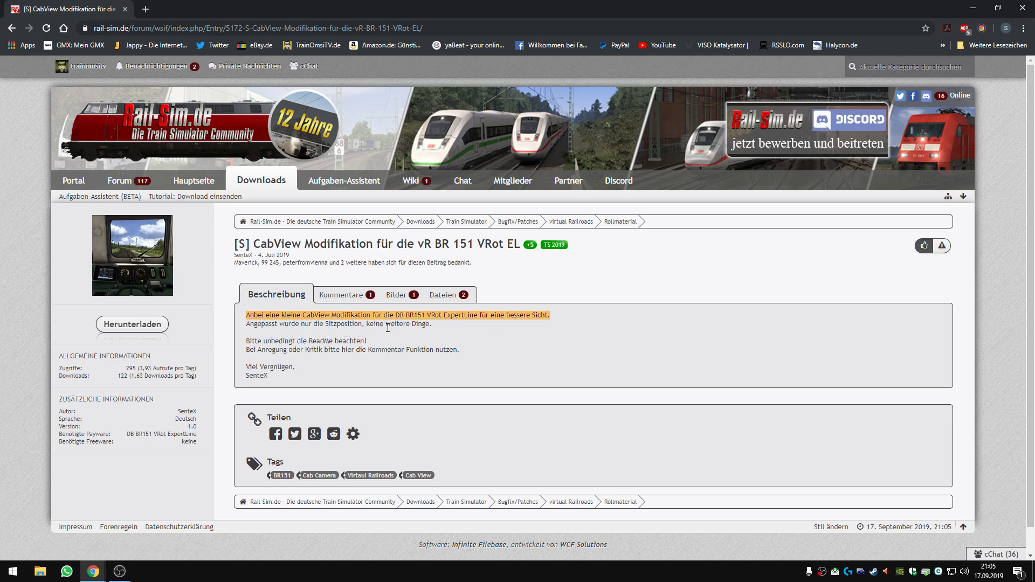
pyautogui.click(412, 326)
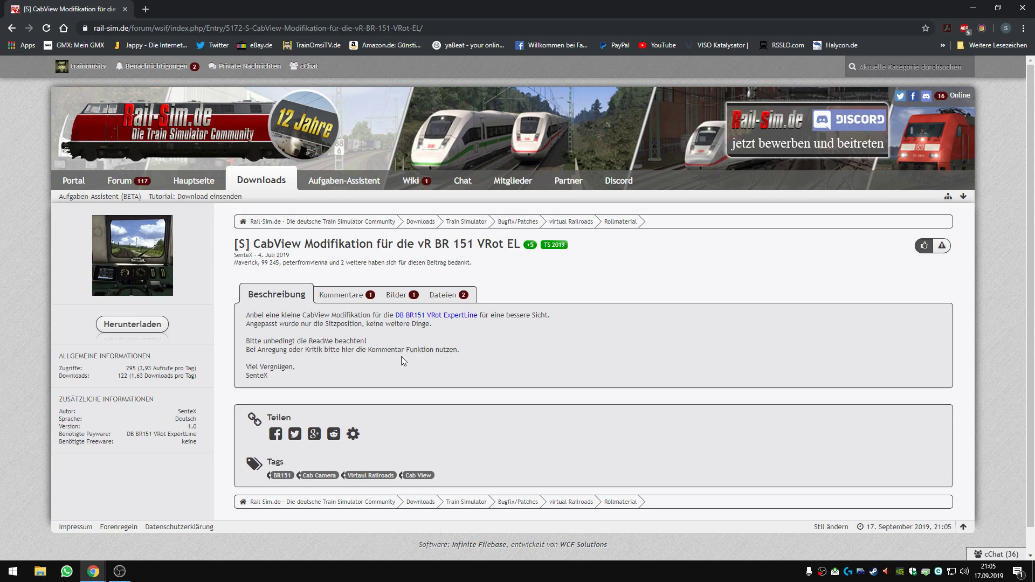
# Download BR151VRot_CabView_Modifikation.zip from the entry's files and save it to the Desktop.
pyautogui.click(442, 296)
pyautogui.click(370, 317)
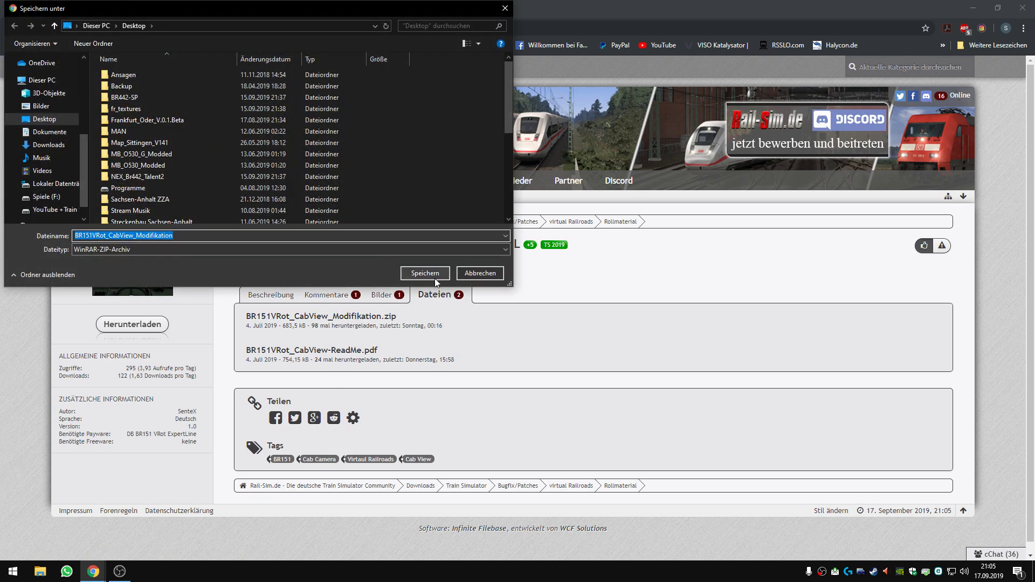
pyautogui.click(426, 273)
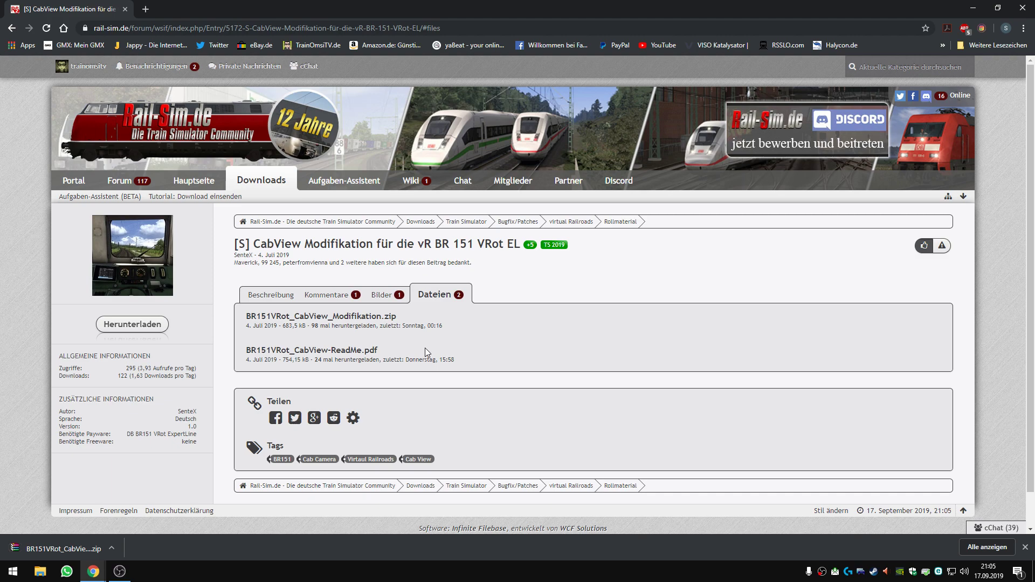
# Switch to the desktop and extract the BR151VRot_CabView_Modifikation archive into its own folder of the same name.
pyautogui.click(969, 8)
pyautogui.click(365, 191)
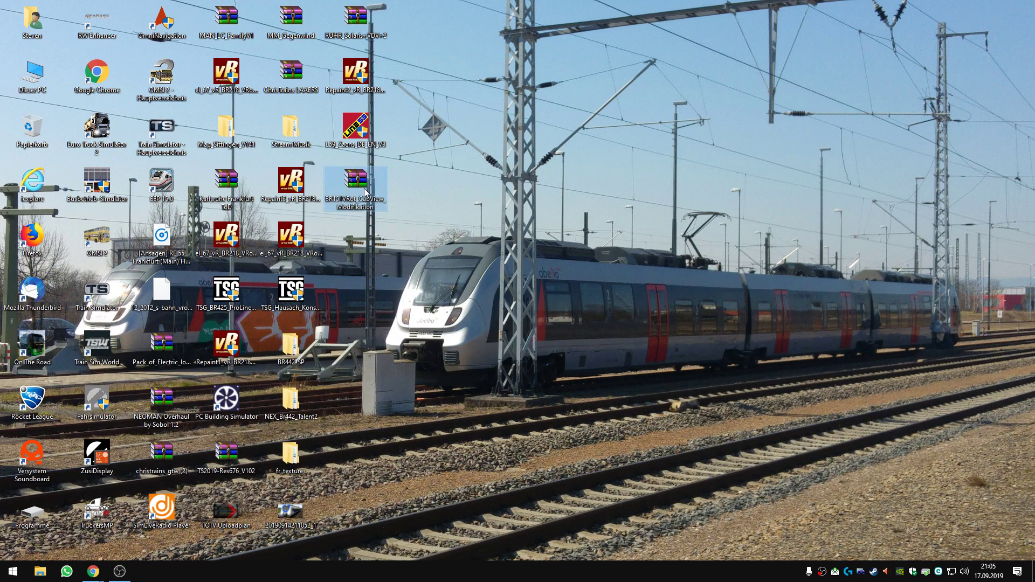
pyautogui.rightClick(365, 191)
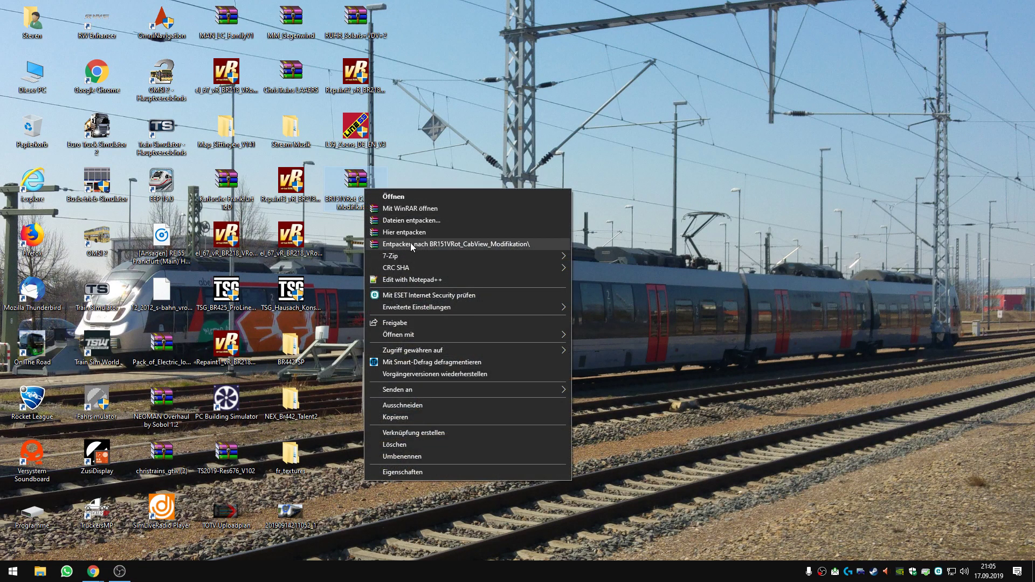
pyautogui.click(410, 244)
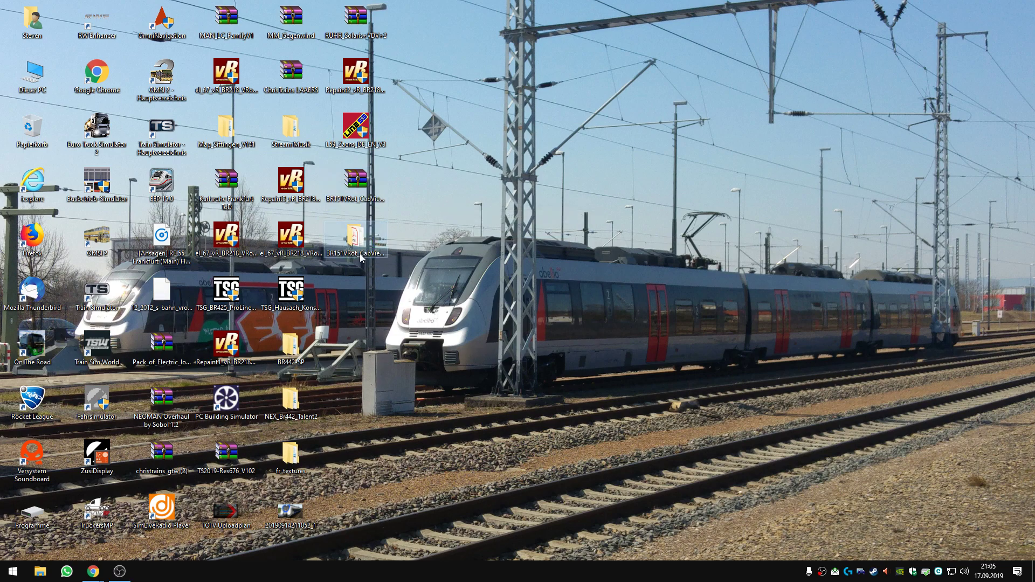
# Open the extracted BR151VRot_CabView_Modifikation folder and its BR151VRot_CabView-ReadMe PDF.
pyautogui.doubleClick(361, 258)
pyautogui.click(505, 189)
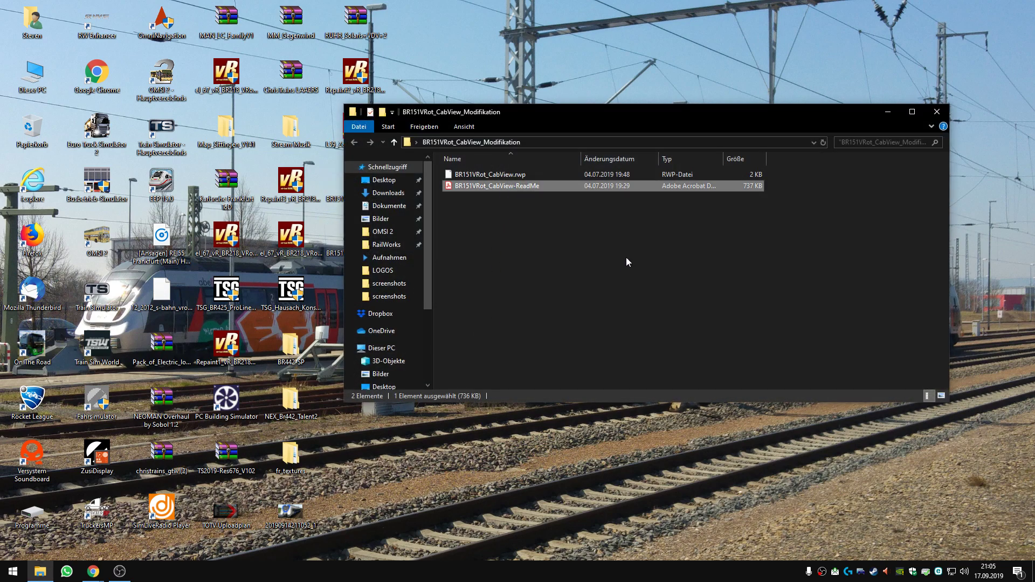
pyautogui.press('Return')
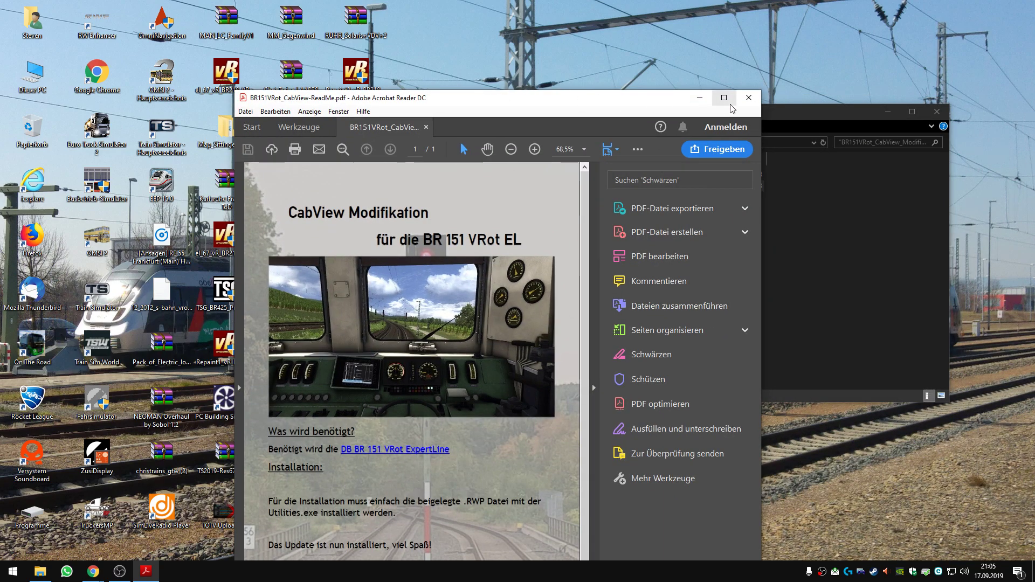
# Read the requirements and installation instructions in the ReadMe PDF and close it.
pyautogui.scroll(-7, 353, 351)
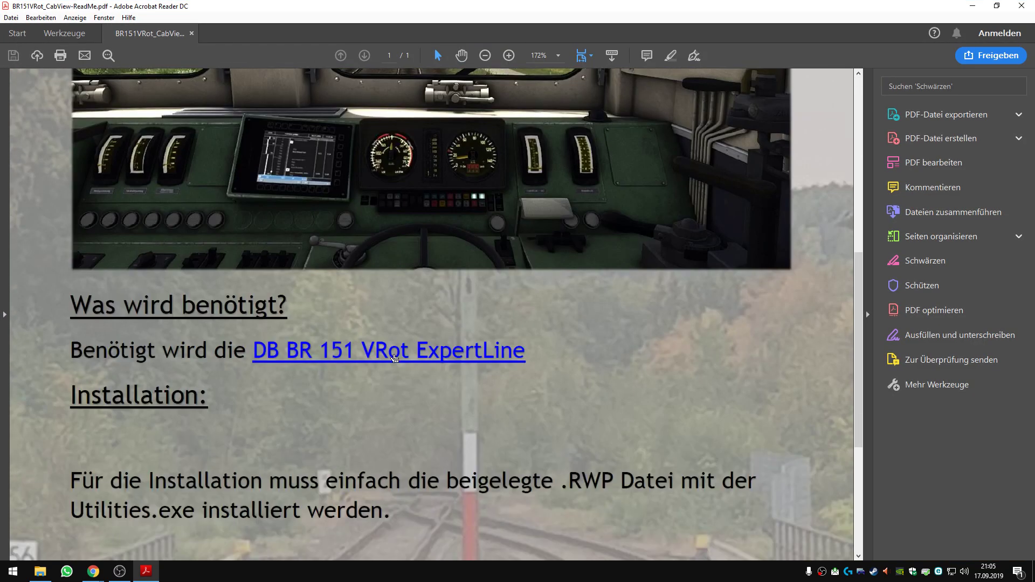
pyautogui.scroll(-4, 281, 294)
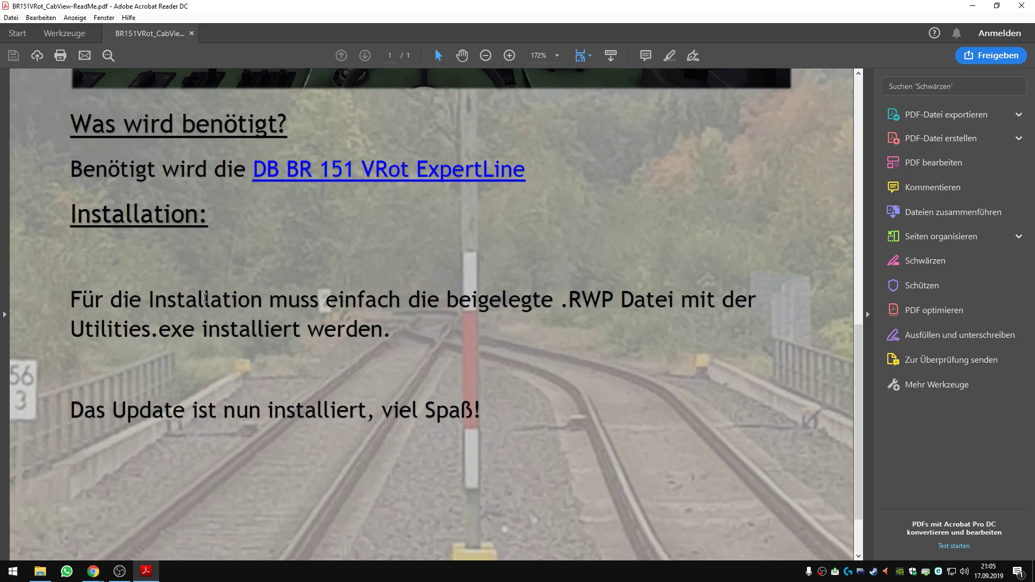
pyautogui.scroll(5, 517, 373)
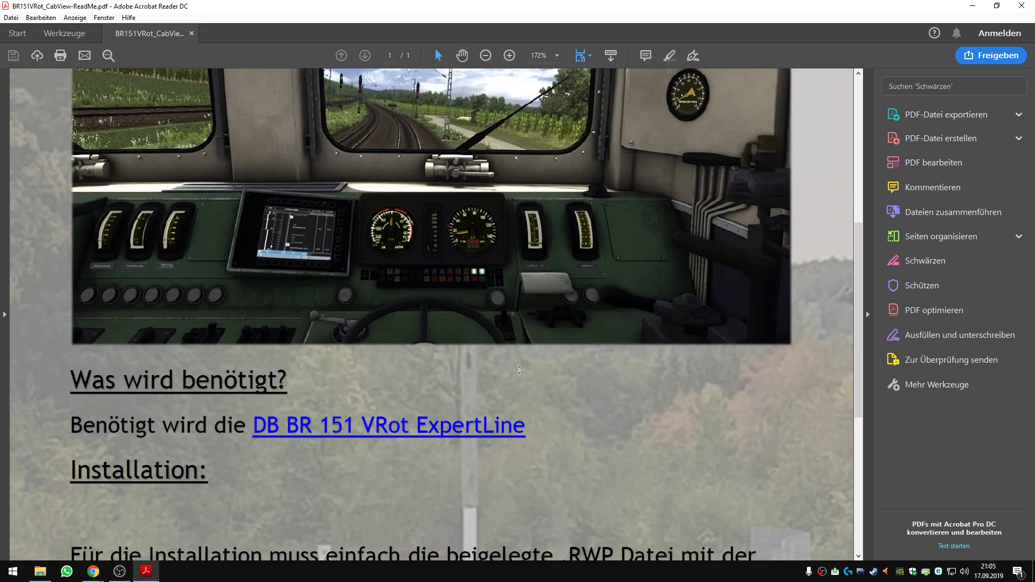
pyautogui.scroll(2, 517, 372)
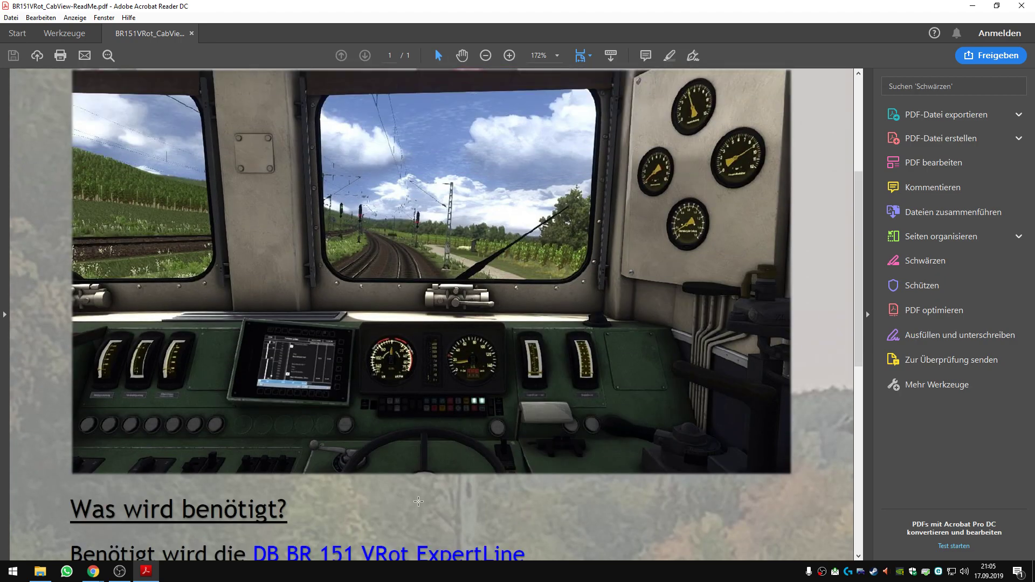
pyautogui.scroll(1, 353, 271)
pyautogui.scroll(-1, 353, 271)
pyautogui.click(1021, 5)
pyautogui.click(481, 261)
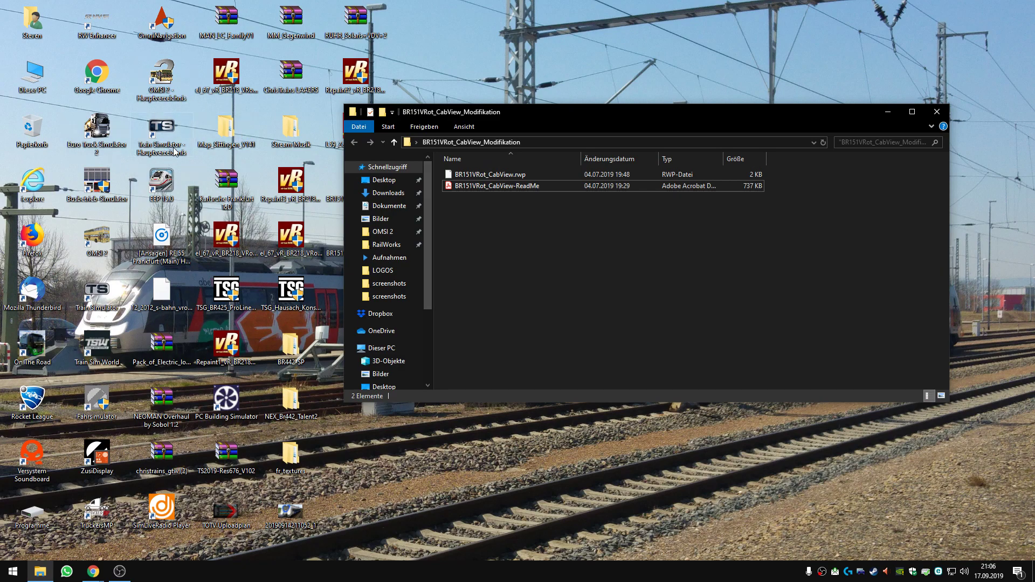
# Open the Train Simulator main directory RailWorks and move its window below the modification folder's title area.
pyautogui.click(200, 162)
pyautogui.press('Return')
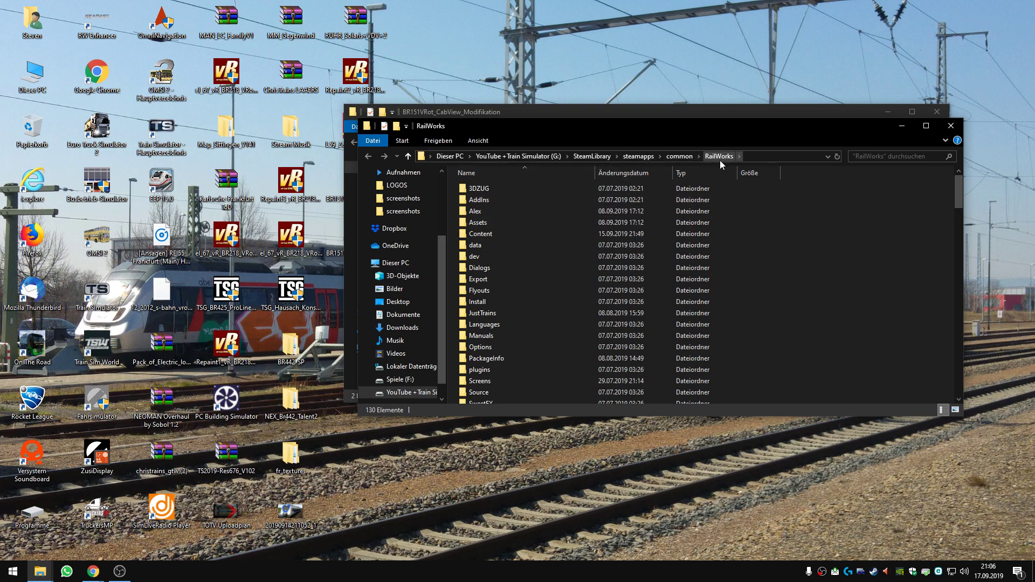
pyautogui.moveTo(545, 130); pyautogui.dragTo(528, 188)
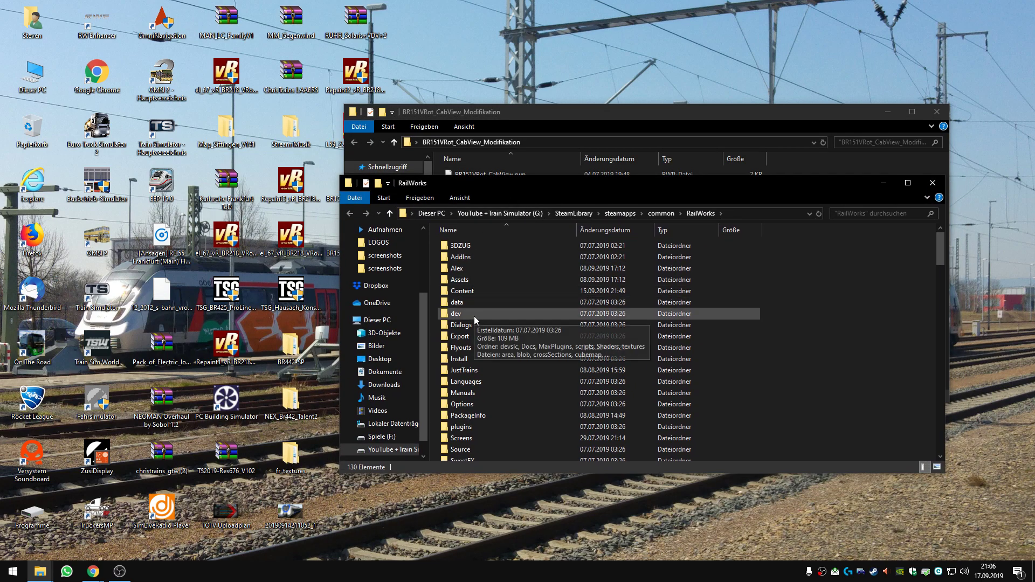
# Browse from the RailWorks folder into Assets and open the VirtualRailroads folder.
pyautogui.doubleClick(472, 280)
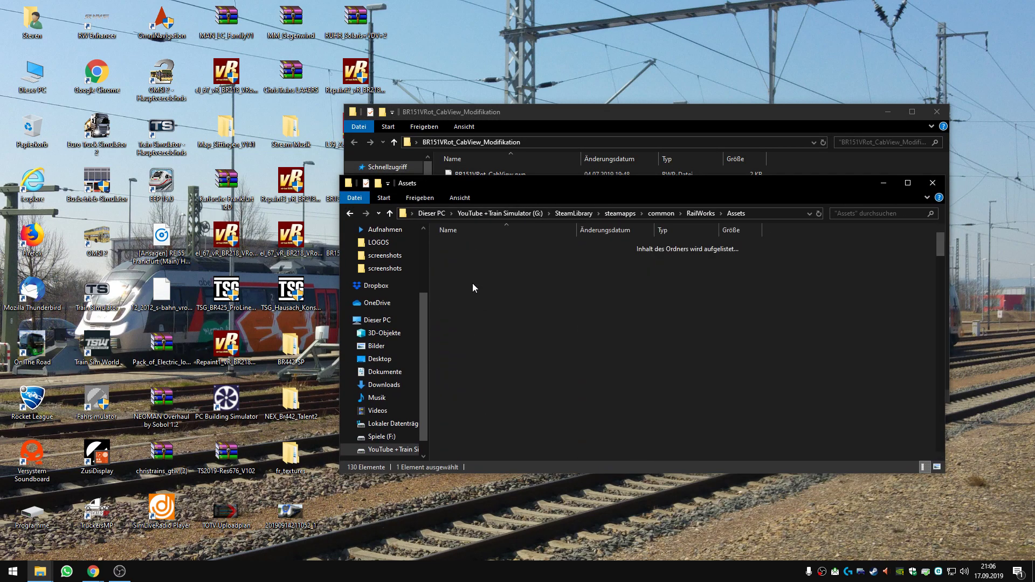
pyautogui.scroll(-5, 507, 389)
pyautogui.scroll(-20, 507, 388)
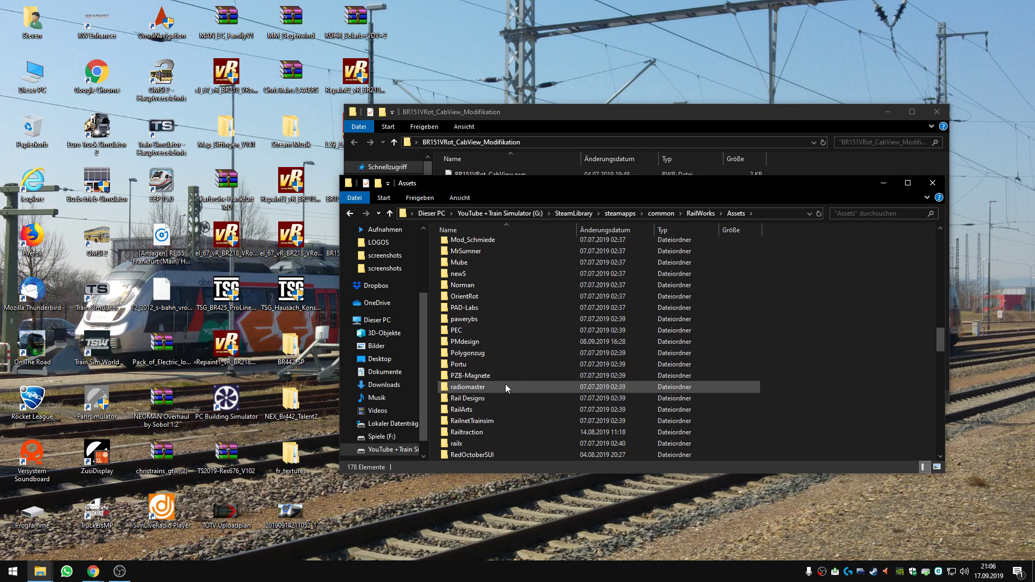
pyautogui.scroll(-10, 500, 398)
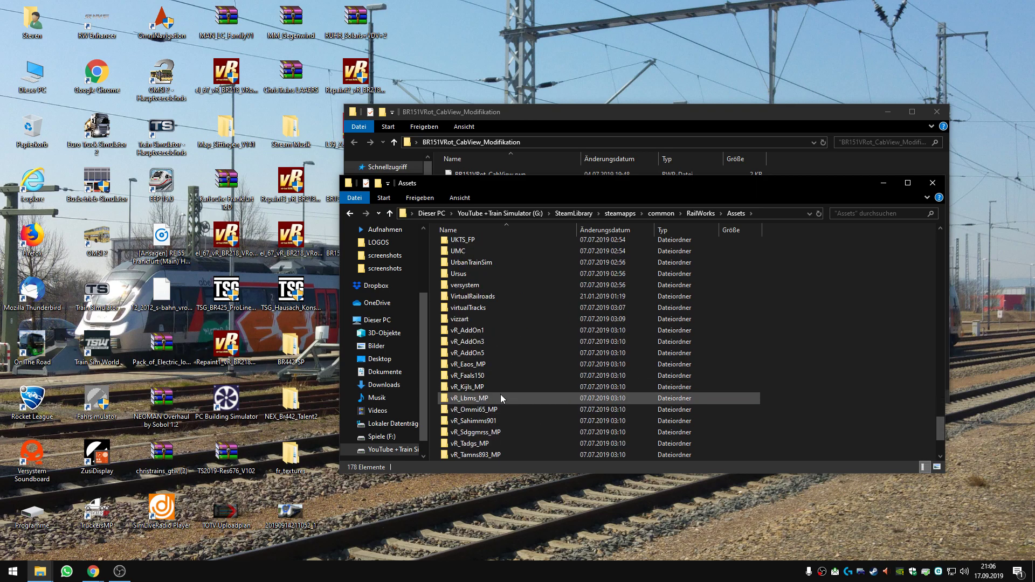
pyautogui.doubleClick(487, 298)
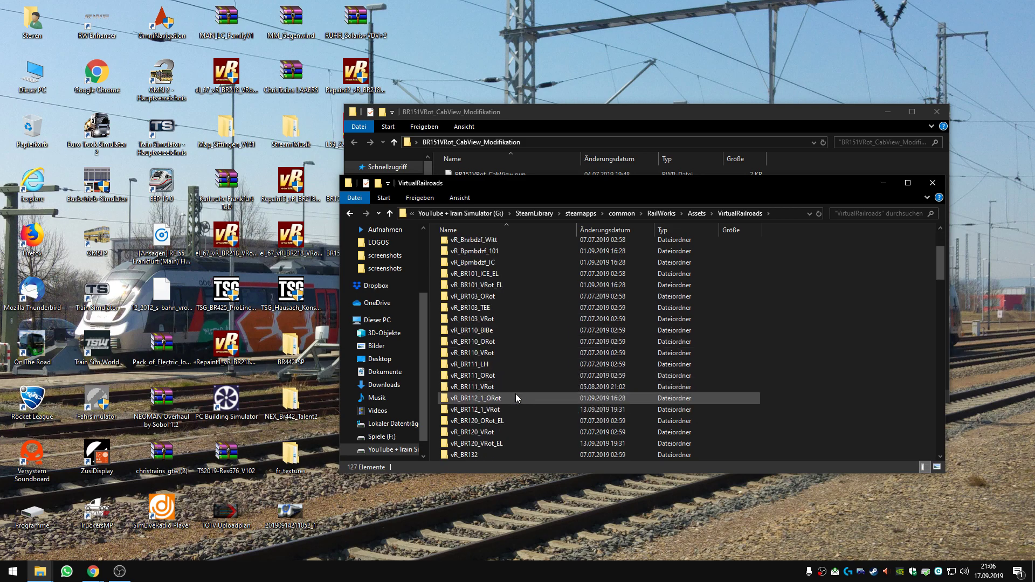
# Find the vR_BR151_VRot folder inside VirtualRailroads to check that the required locomotive is installed.
pyautogui.moveTo(539, 189)
pyautogui.mouseDown()
pyautogui.moveTo(529, 280)
pyautogui.moveTo(531, 177)
pyautogui.mouseUp()
pyautogui.scroll(-5, 479, 400)
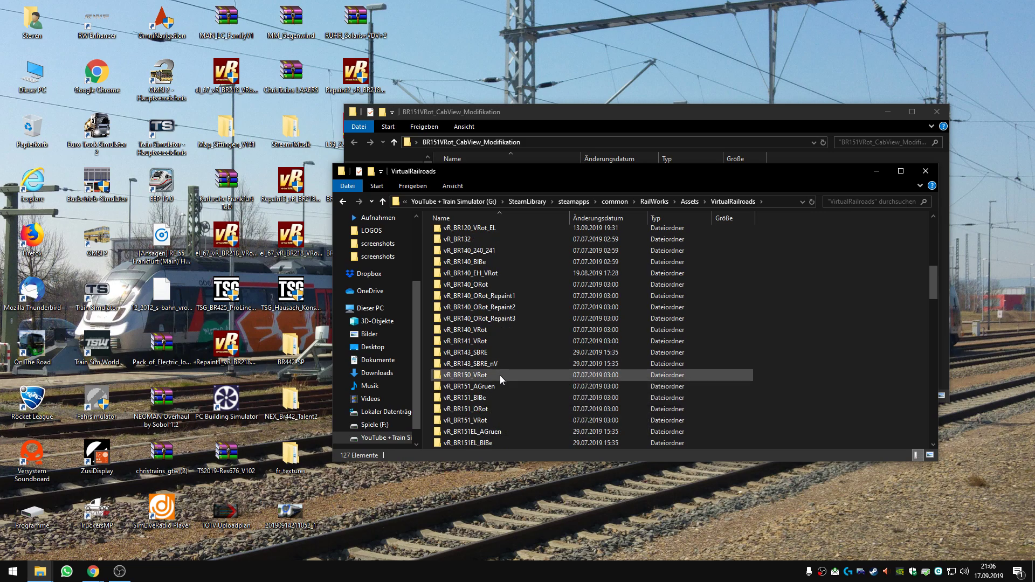
pyautogui.click(494, 419)
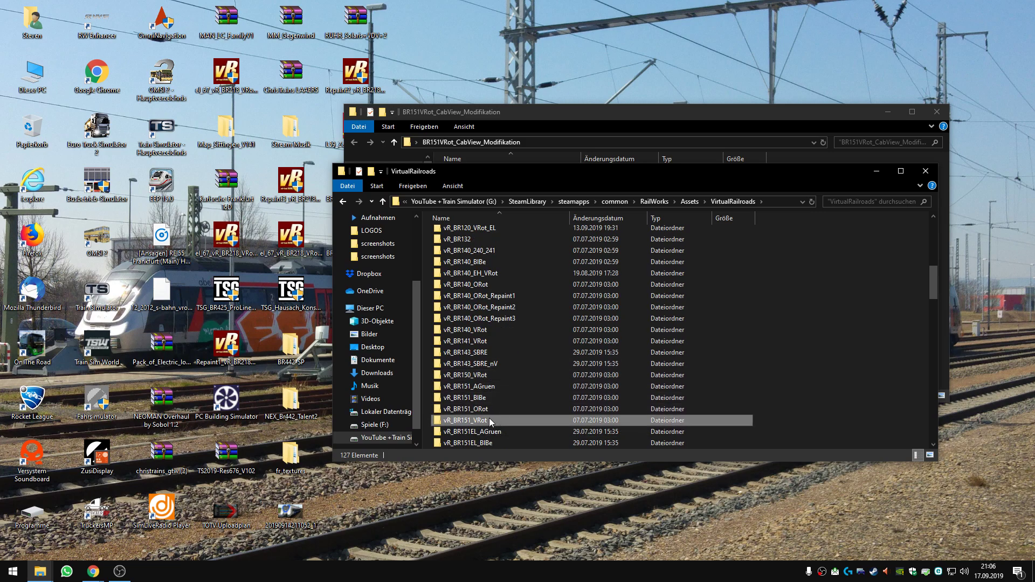
pyautogui.moveTo(541, 173)
pyautogui.mouseDown()
pyautogui.moveTo(518, 233)
pyautogui.moveTo(532, 160)
pyautogui.mouseUp()
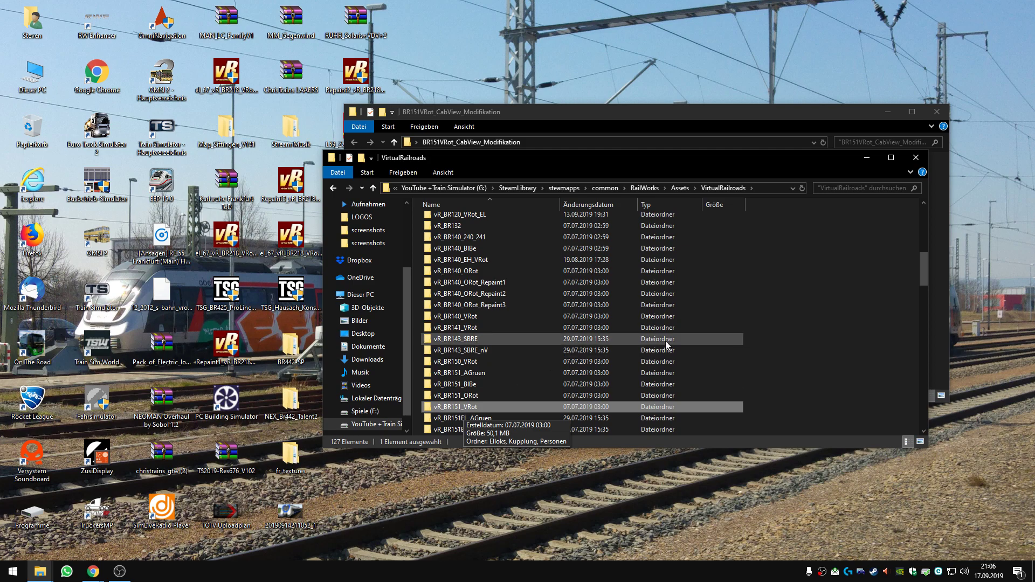
pyautogui.click(838, 361)
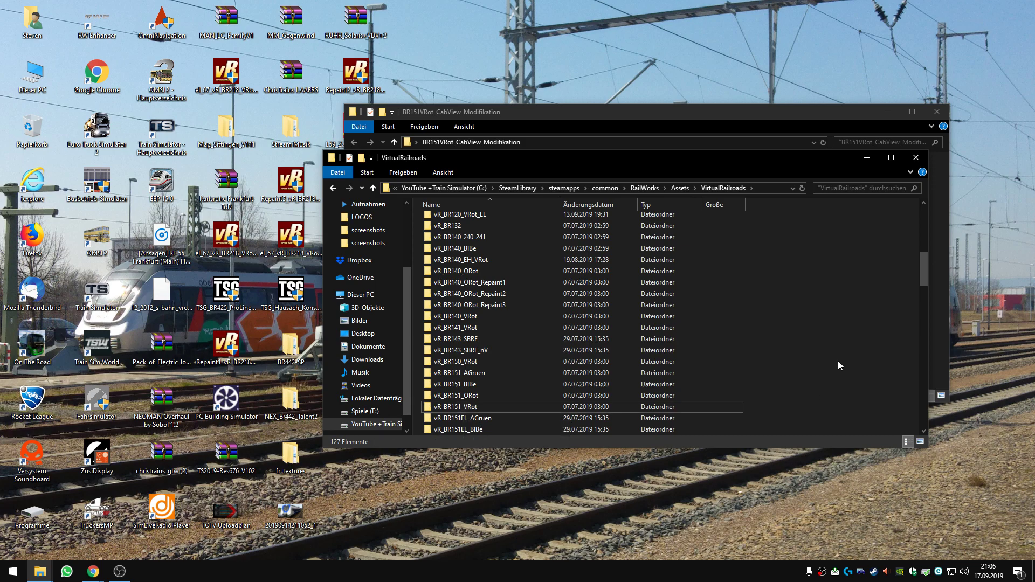
# Return to the RailWorks main folder and bring the BR151VRot_CabView_Modifikation folder window to the front.
pyautogui.scroll(3, 838, 361)
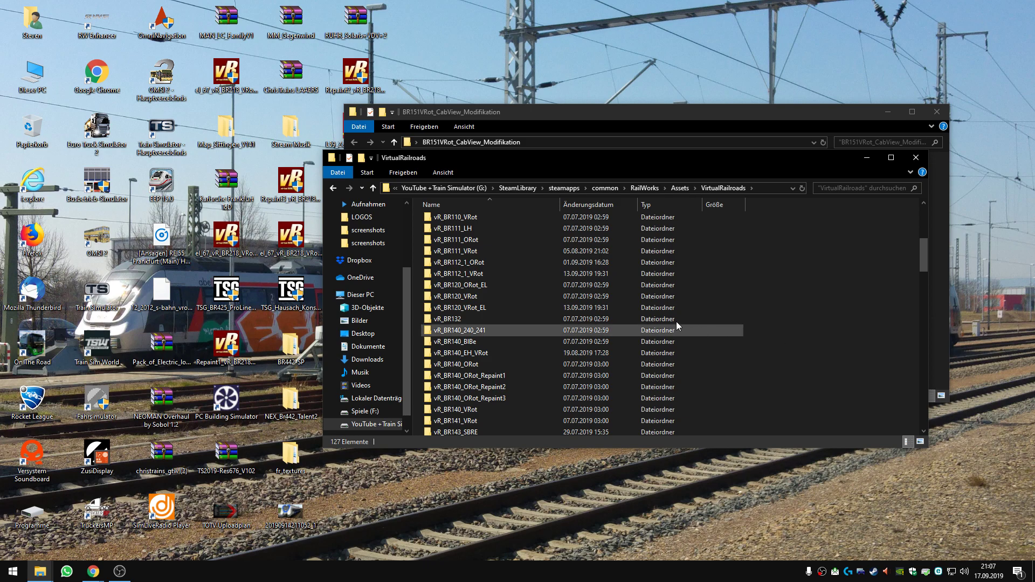
pyautogui.click(643, 188)
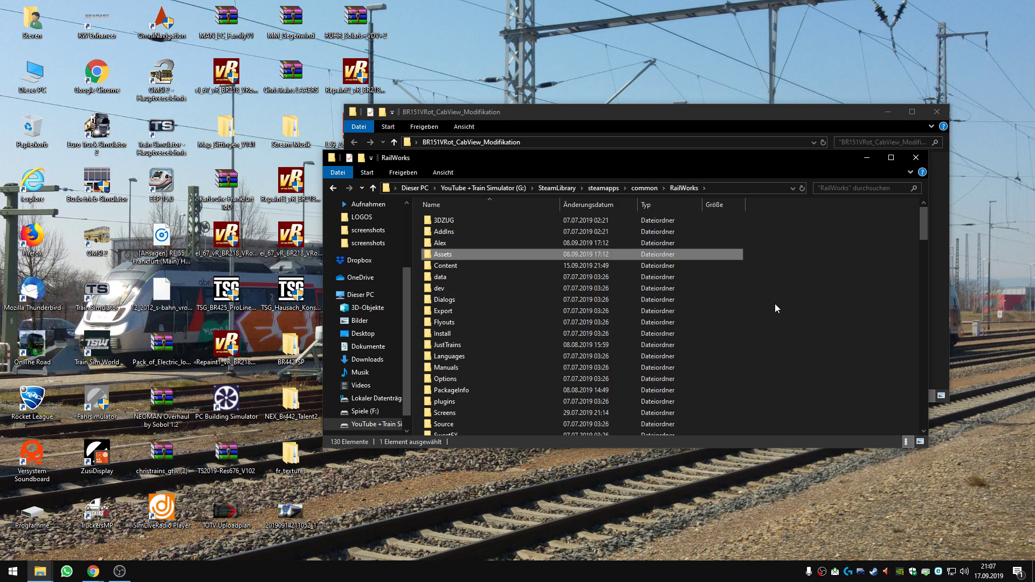
pyautogui.click(821, 290)
pyautogui.click(566, 122)
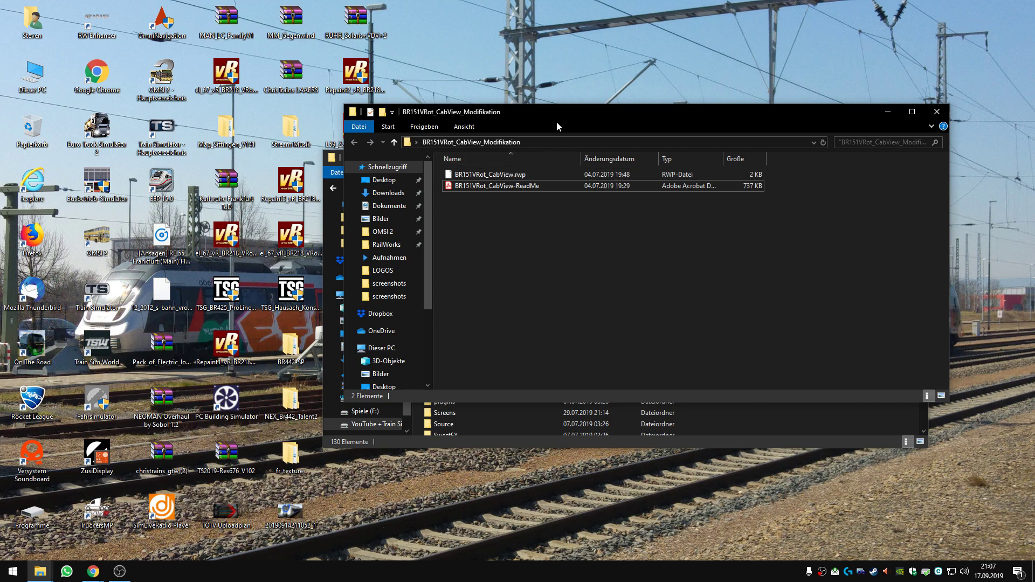
# Locate the Utilities application in the RailWorks main folder and return to the beginning of the file list.
pyautogui.click(783, 429)
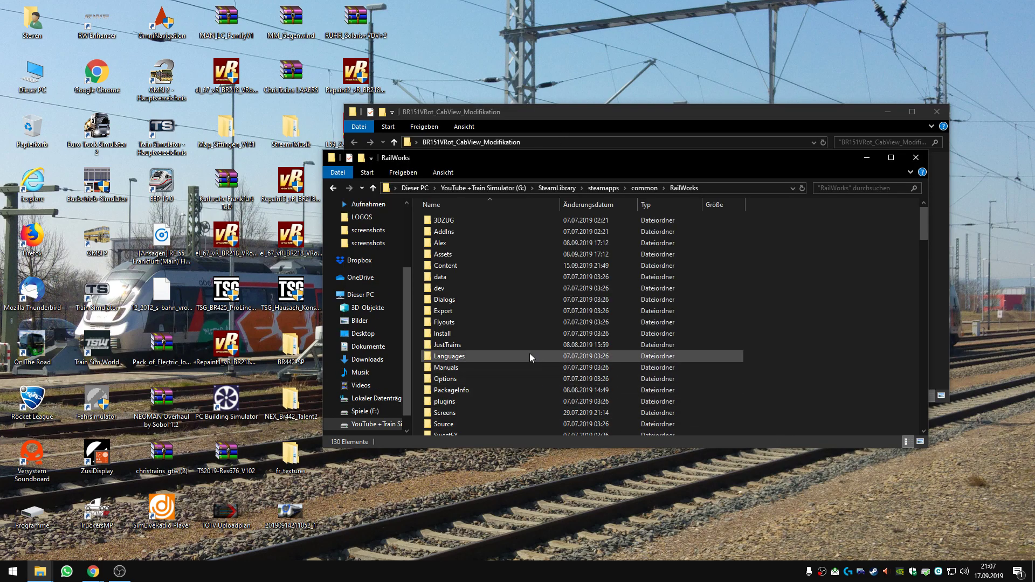
pyautogui.scroll(-5, 530, 354)
pyautogui.scroll(-5, 504, 380)
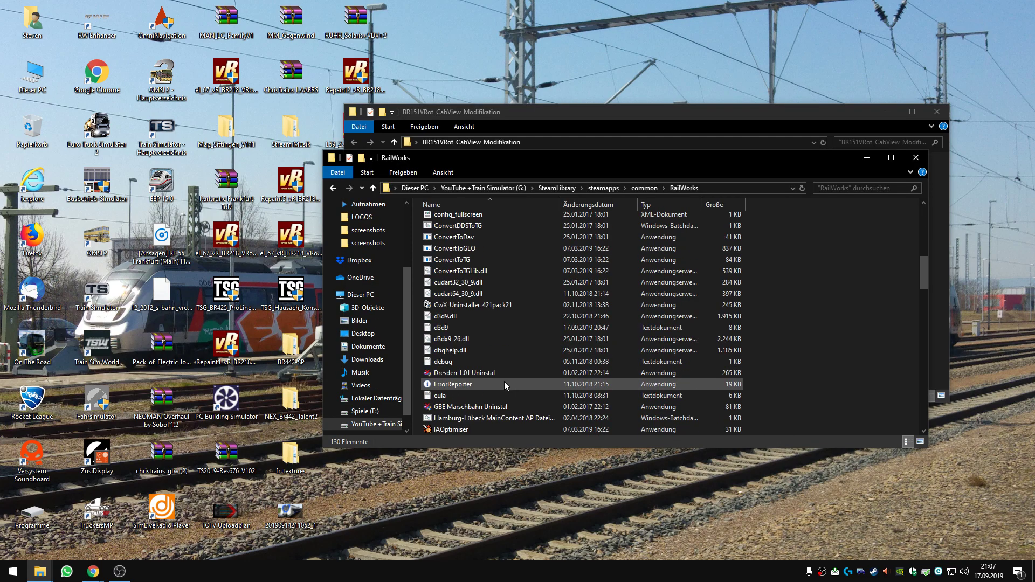
pyautogui.scroll(-10, 507, 389)
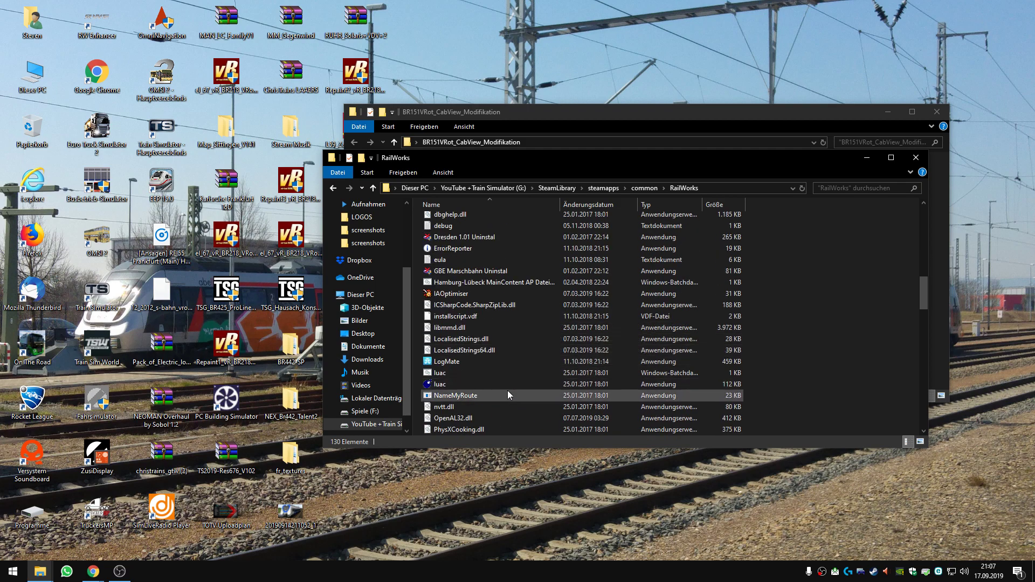
pyautogui.scroll(-8, 507, 389)
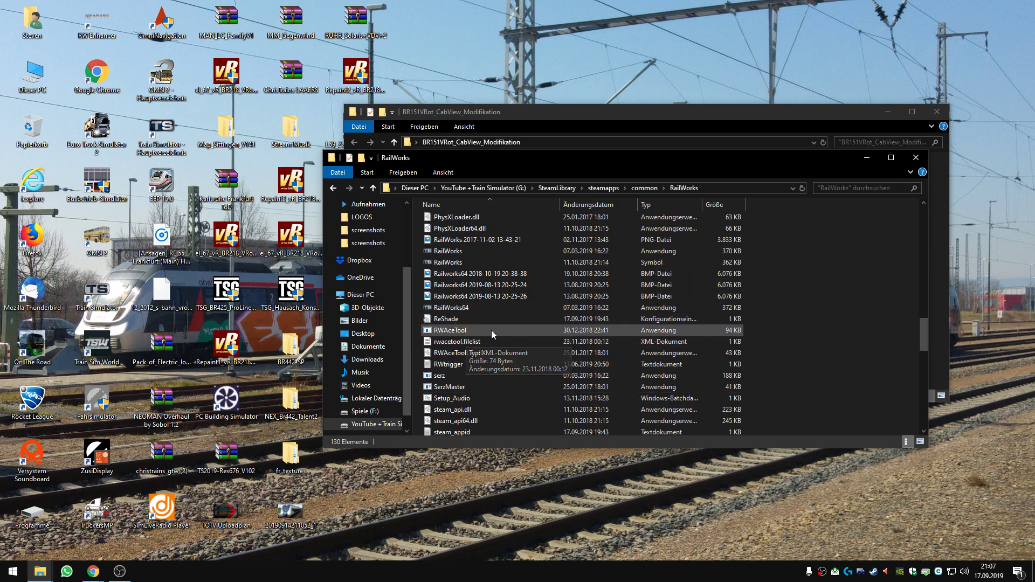
pyautogui.scroll(-4, 486, 397)
pyautogui.scroll(-1, 475, 402)
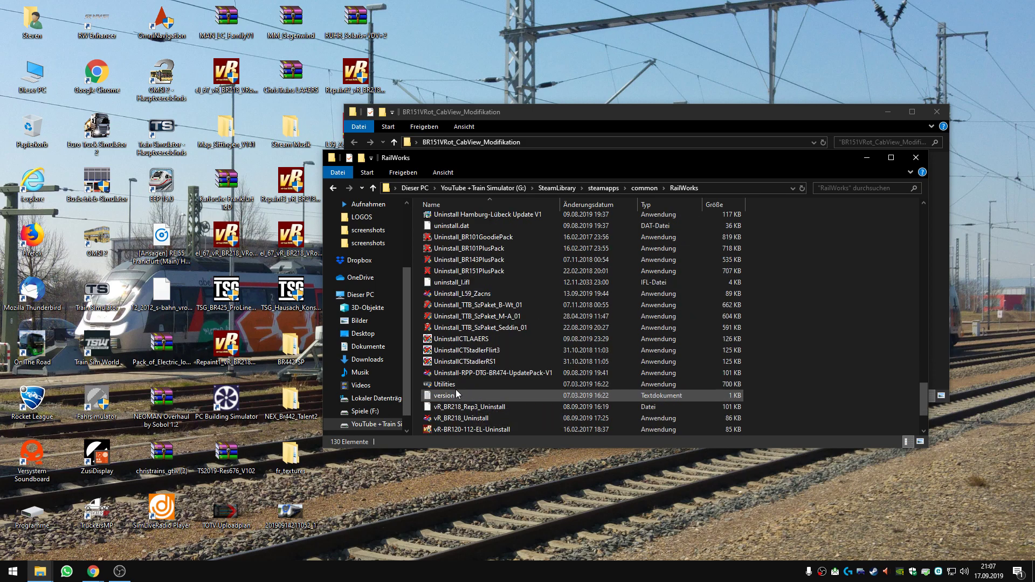
pyautogui.click(455, 385)
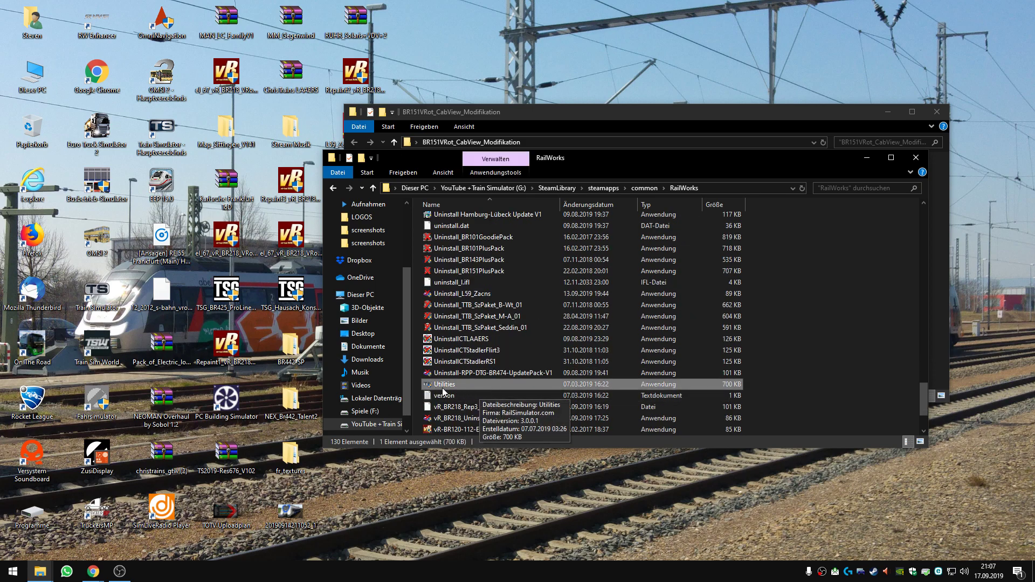
pyautogui.scroll(20, 607, 355)
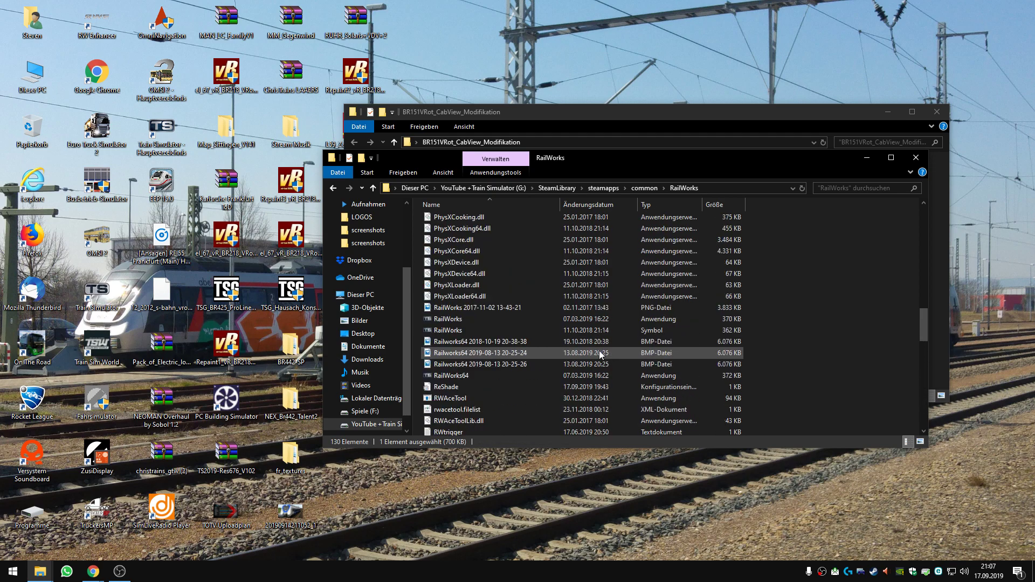
pyautogui.scroll(4, 600, 351)
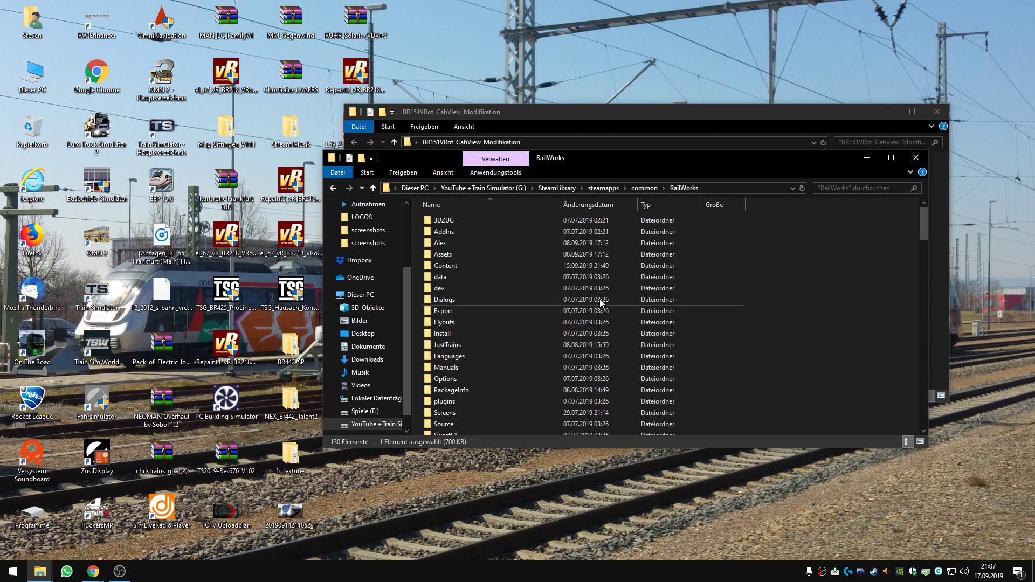
# Open BR151VRot_CabView.rwp from the BR151VRot_CabView_Modifikation folder as an archive in 7-Zip.
pyautogui.click(624, 147)
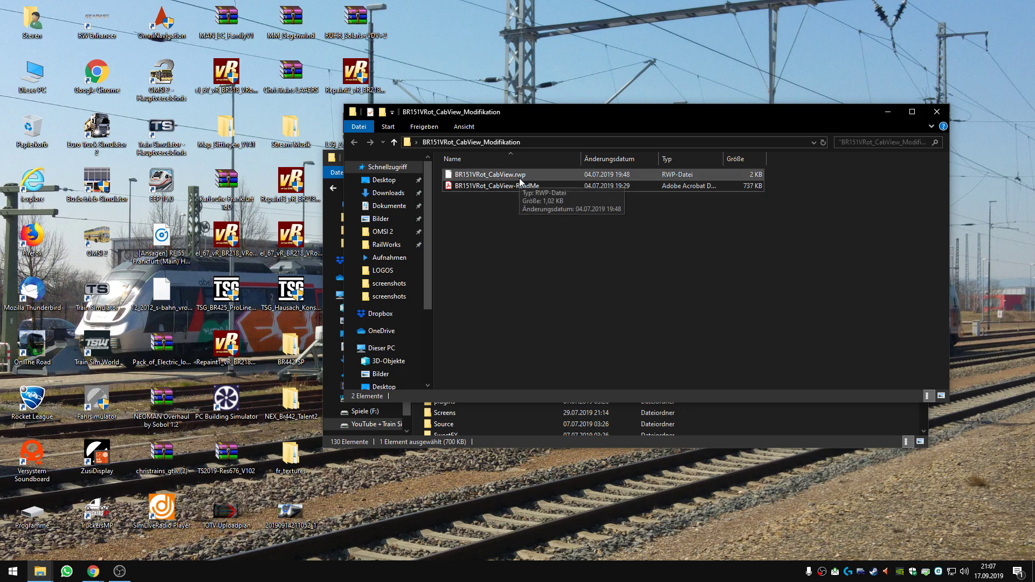
pyautogui.click(471, 174)
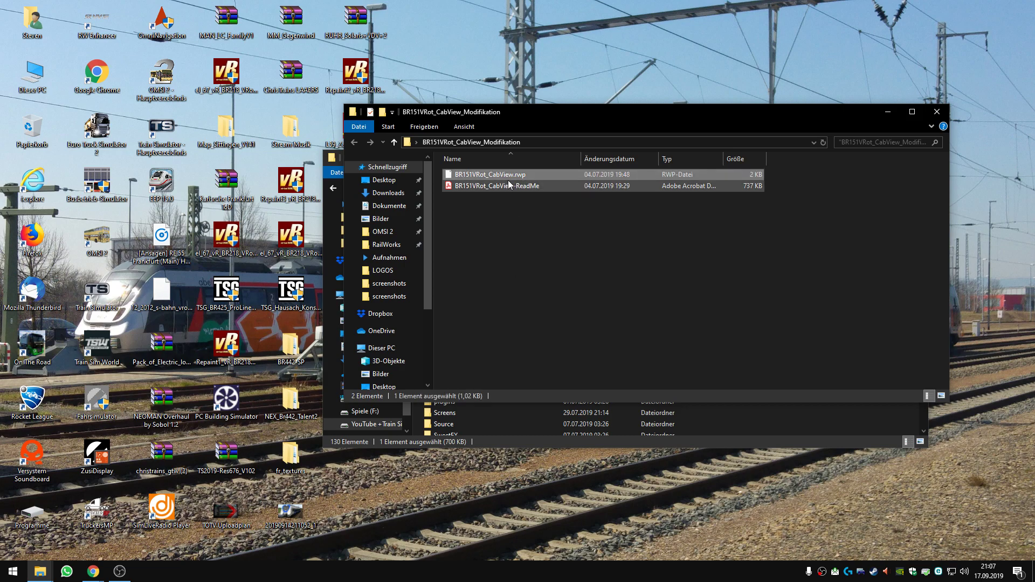
pyautogui.rightClick(471, 174)
pyautogui.moveTo(496, 190)
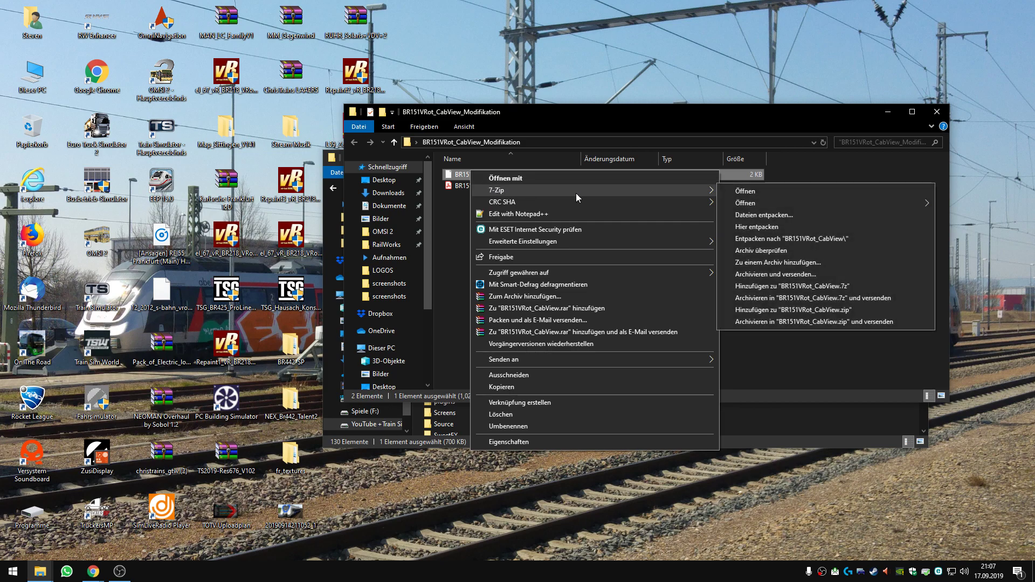
pyautogui.click(728, 190)
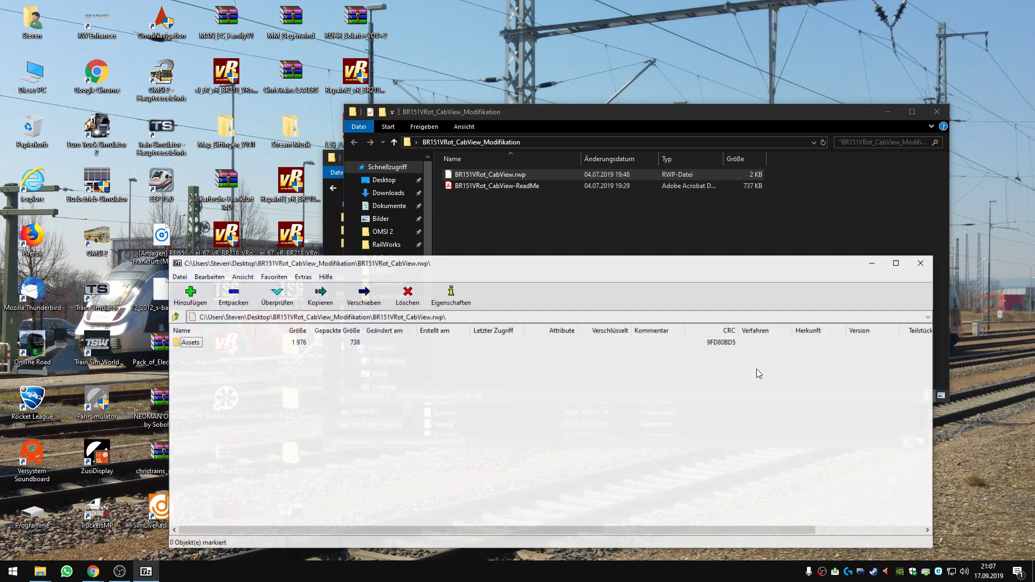
# Clear the view of the RailWorks folder, copy the archive's Assets folder into it and replace the existing Cabcamera.bin.
pyautogui.click(891, 111)
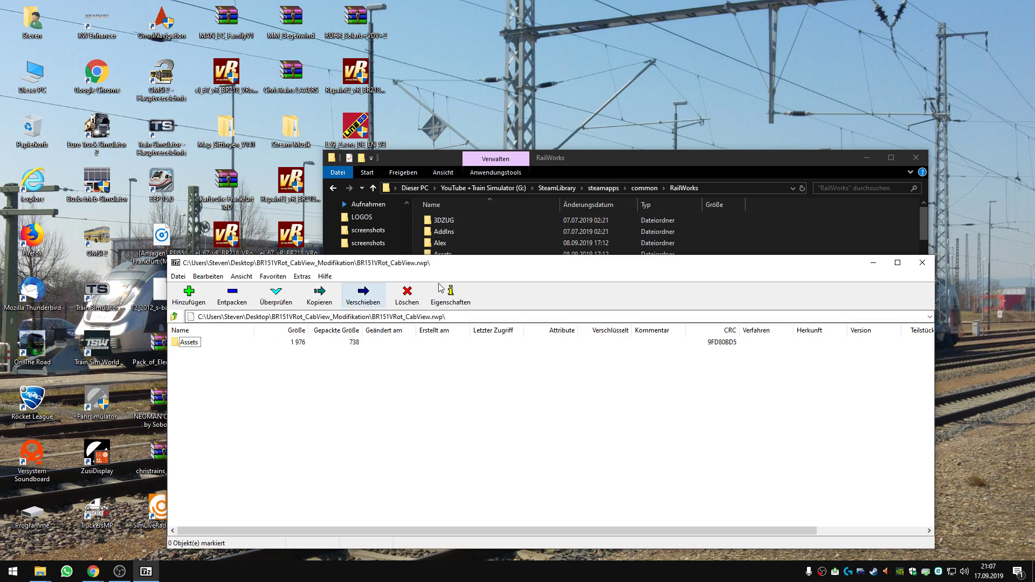
pyautogui.moveTo(559, 270); pyautogui.dragTo(560, 302)
pyautogui.click(189, 377)
pyautogui.moveTo(189, 379); pyautogui.dragTo(765, 267)
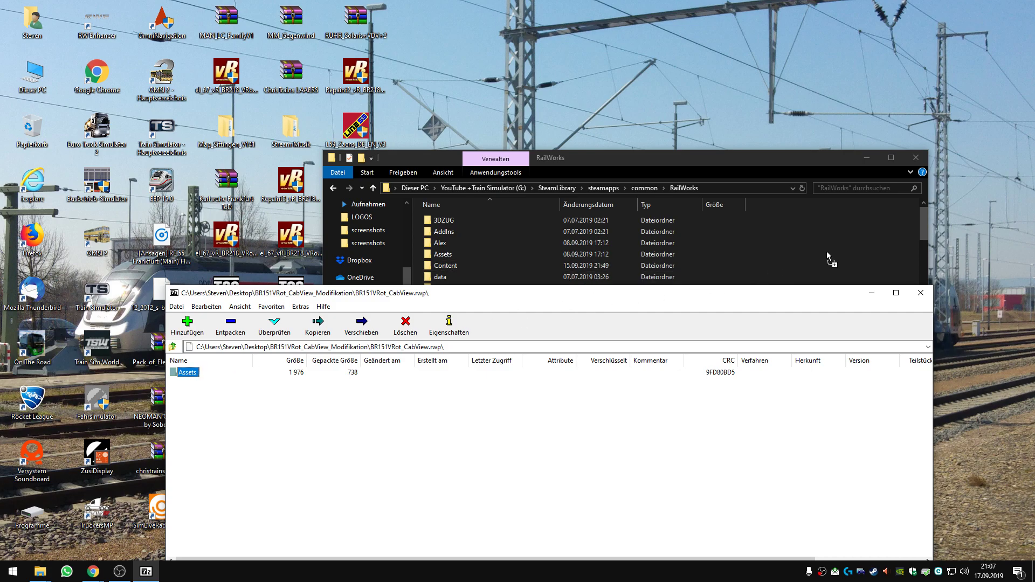
pyautogui.moveTo(827, 251); pyautogui.dragTo(827, 251)
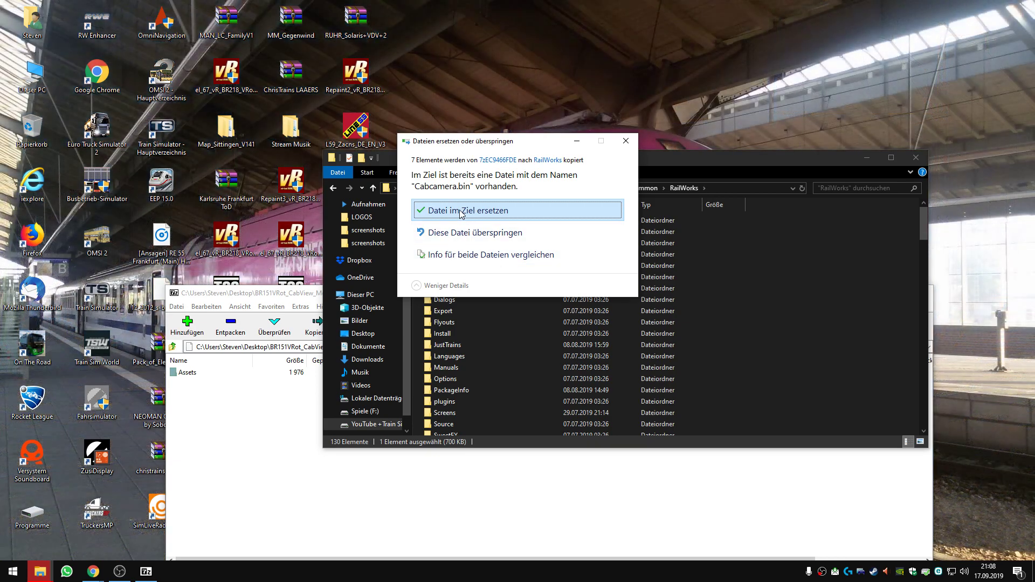
pyautogui.click(461, 215)
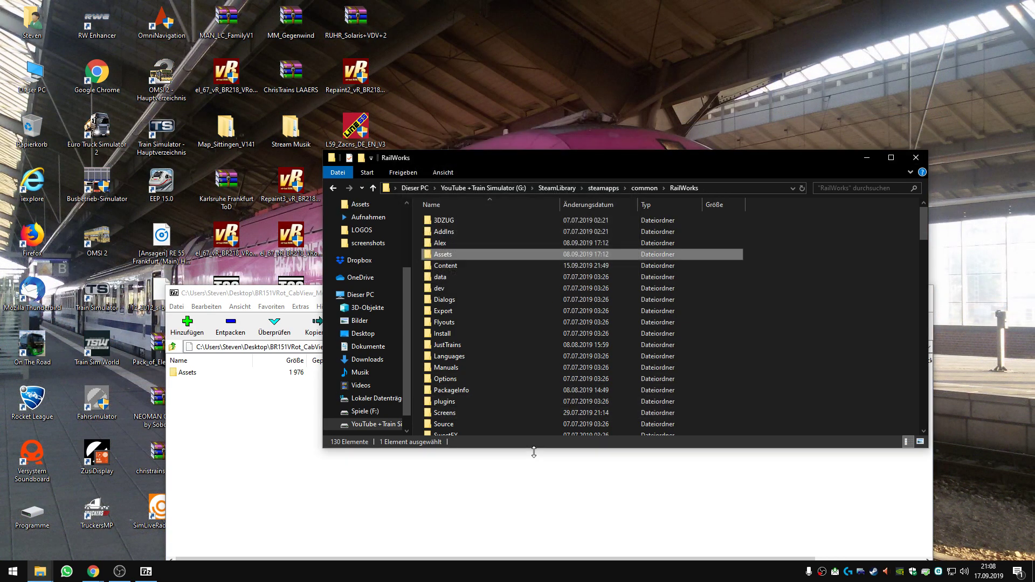
# Close the 7-Zip archive window and the RailWorks folder window.
pyautogui.click(593, 482)
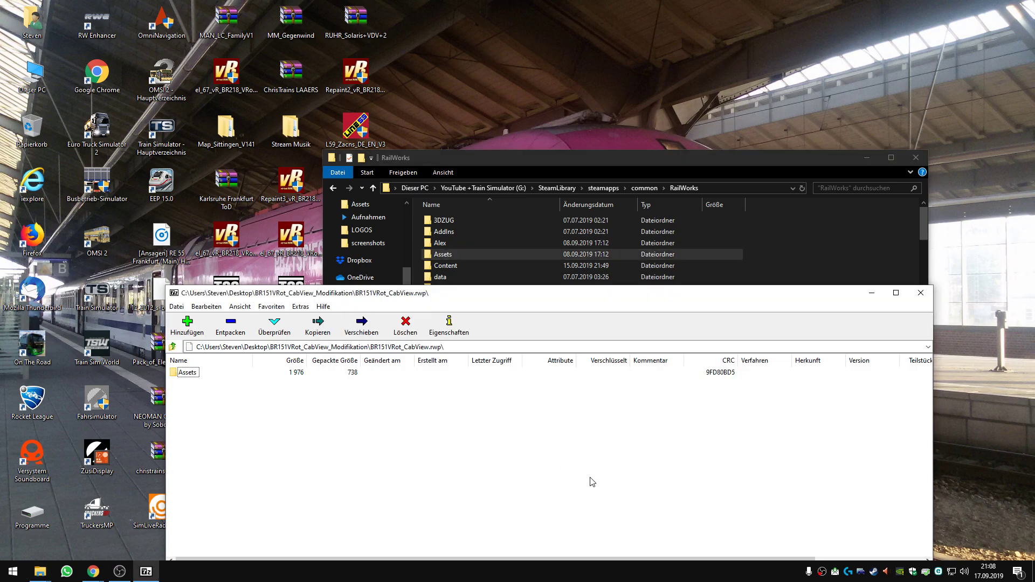
pyautogui.click(918, 294)
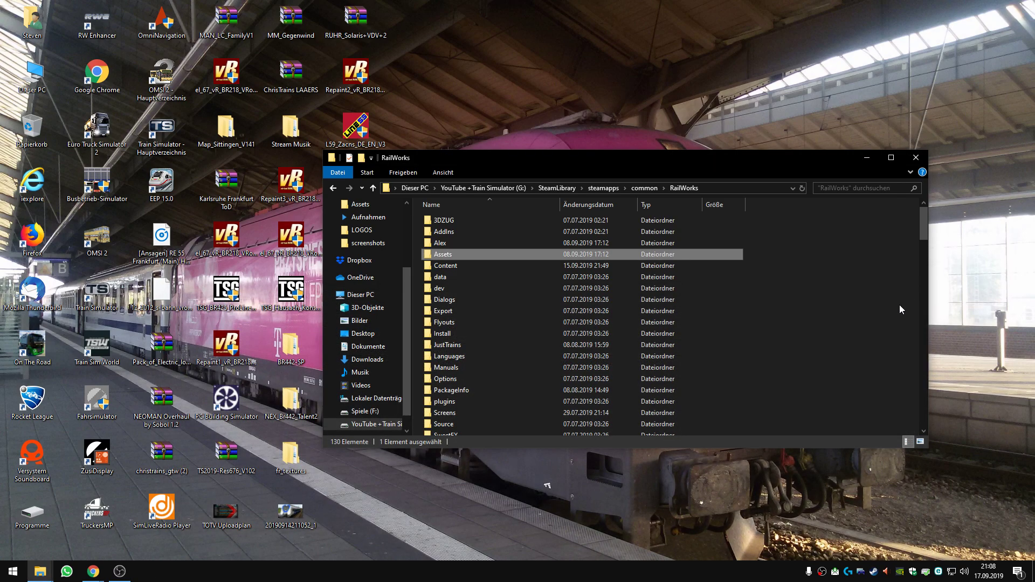
pyautogui.click(871, 314)
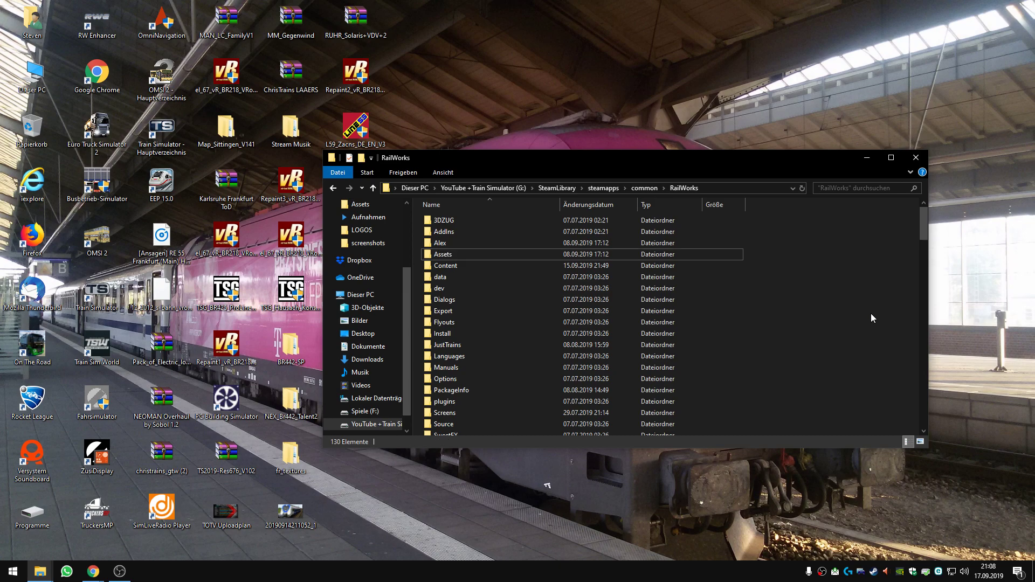
pyautogui.click(913, 164)
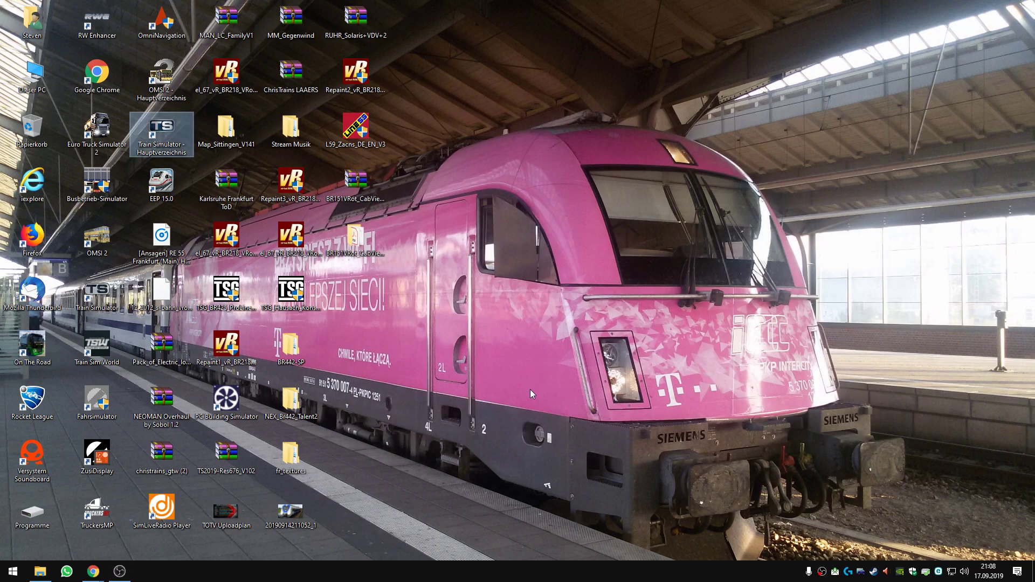